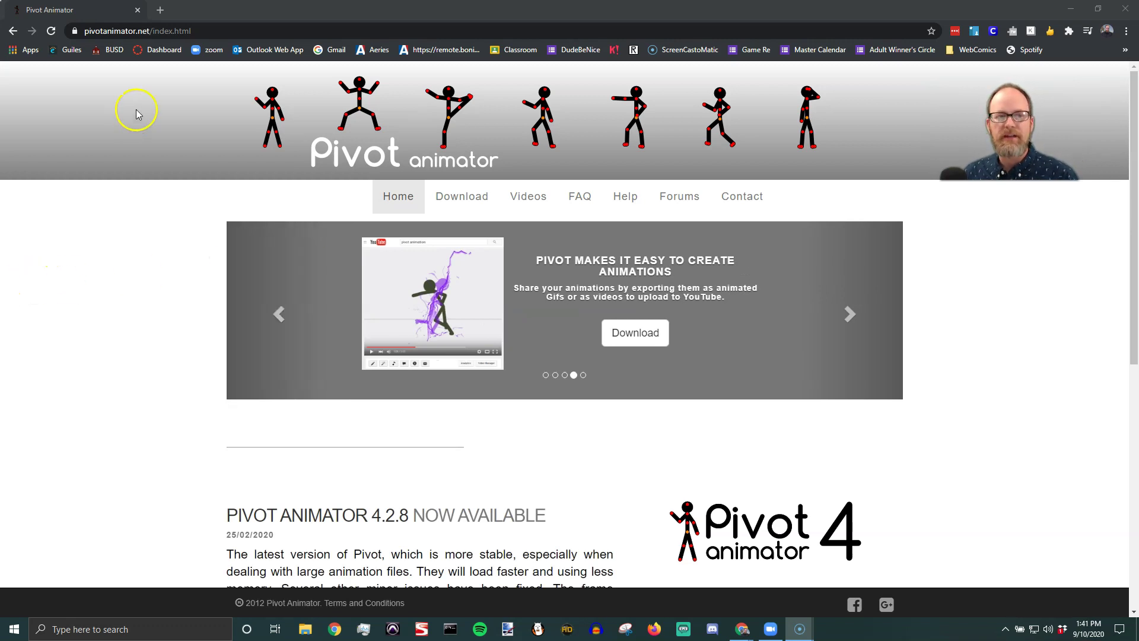
# Strip 'index.html' from the address to load the pivotanimator.net home page.
pyautogui.click(156, 33)
pyautogui.moveTo(156, 33); pyautogui.dragTo(196, 33)
pyautogui.press('BackSpace')
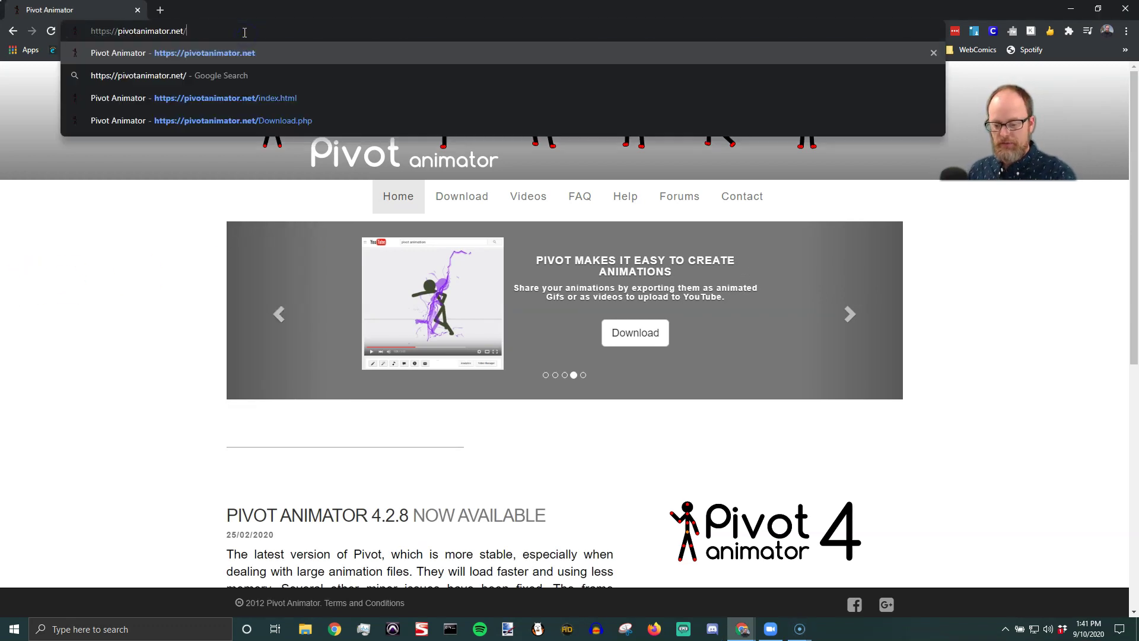
pyautogui.click(164, 92)
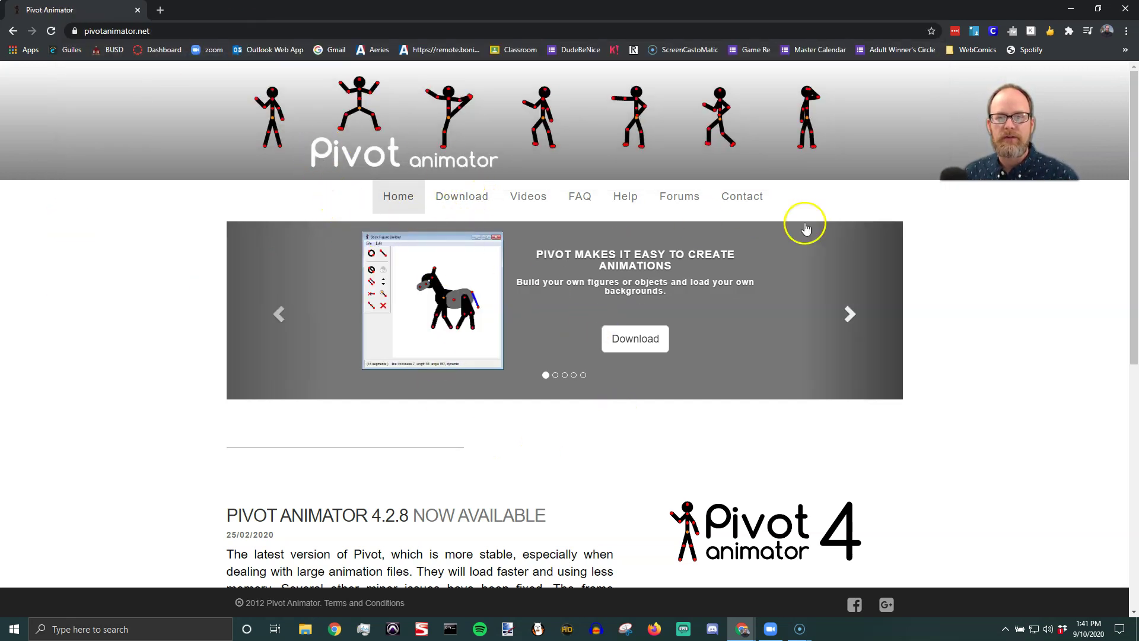
# Open the site's Download page and look over versions 4.2.8 and 2.2.7.
pyautogui.click(463, 202)
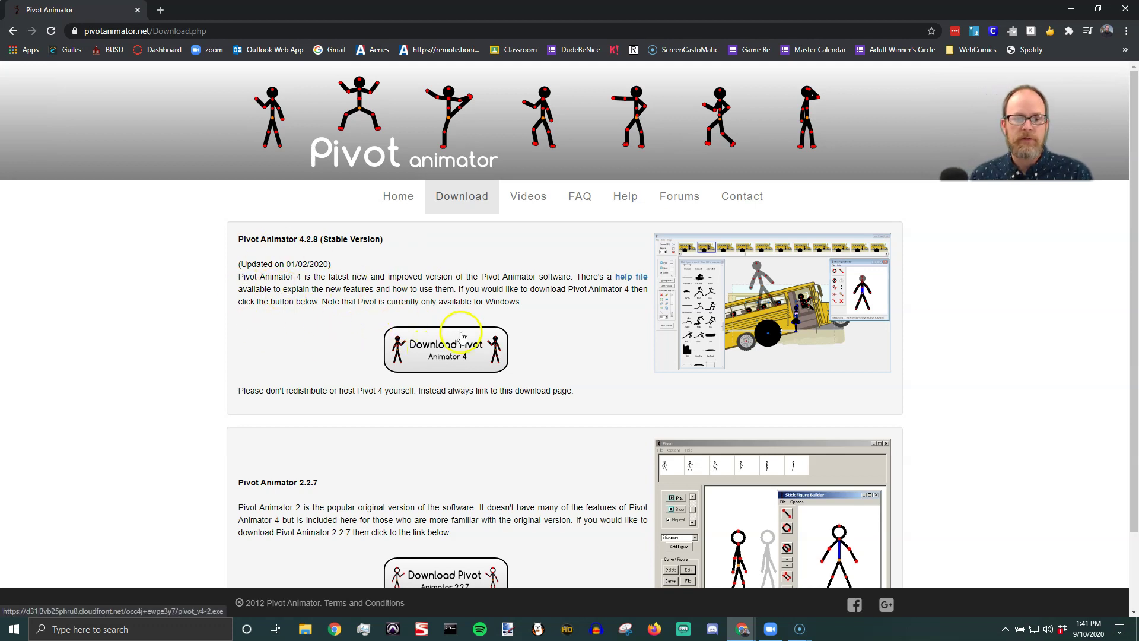
pyautogui.scroll(-2, 416, 416)
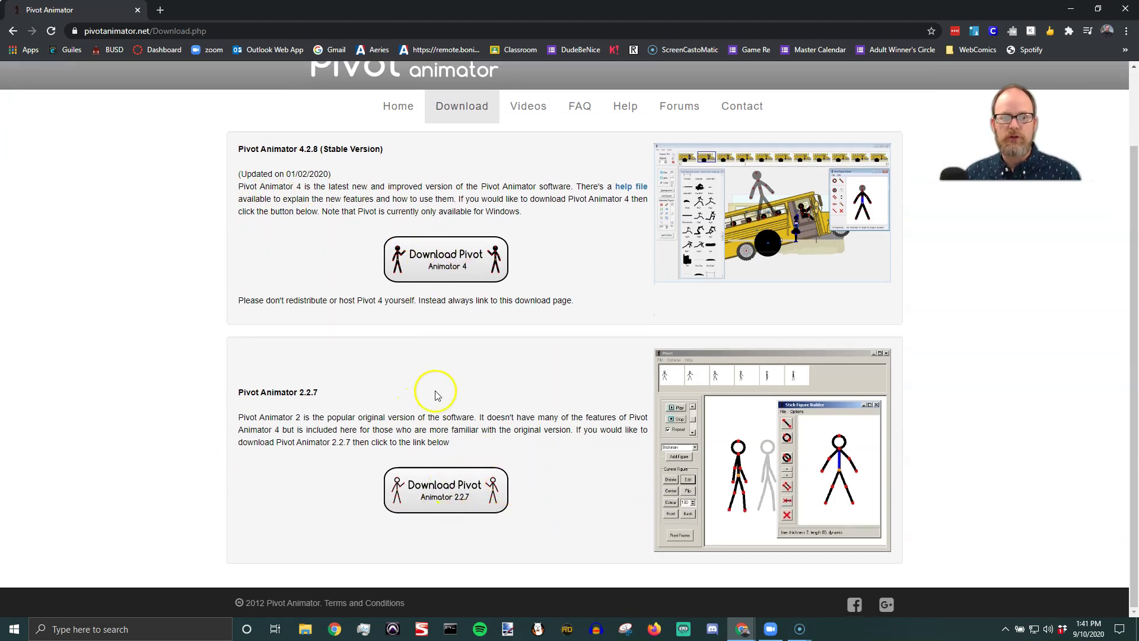
pyautogui.scroll(2, 433, 389)
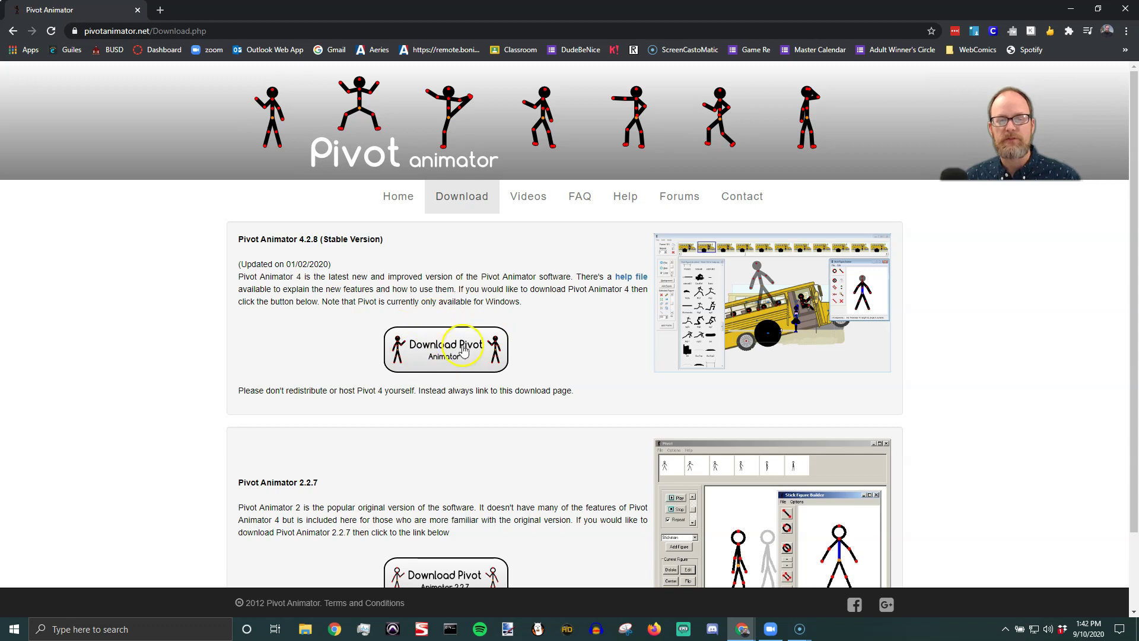
# Save the Pivot Animator 4 installer to Downloads as pivot_v4-2 (1).exe.
pyautogui.click(431, 354)
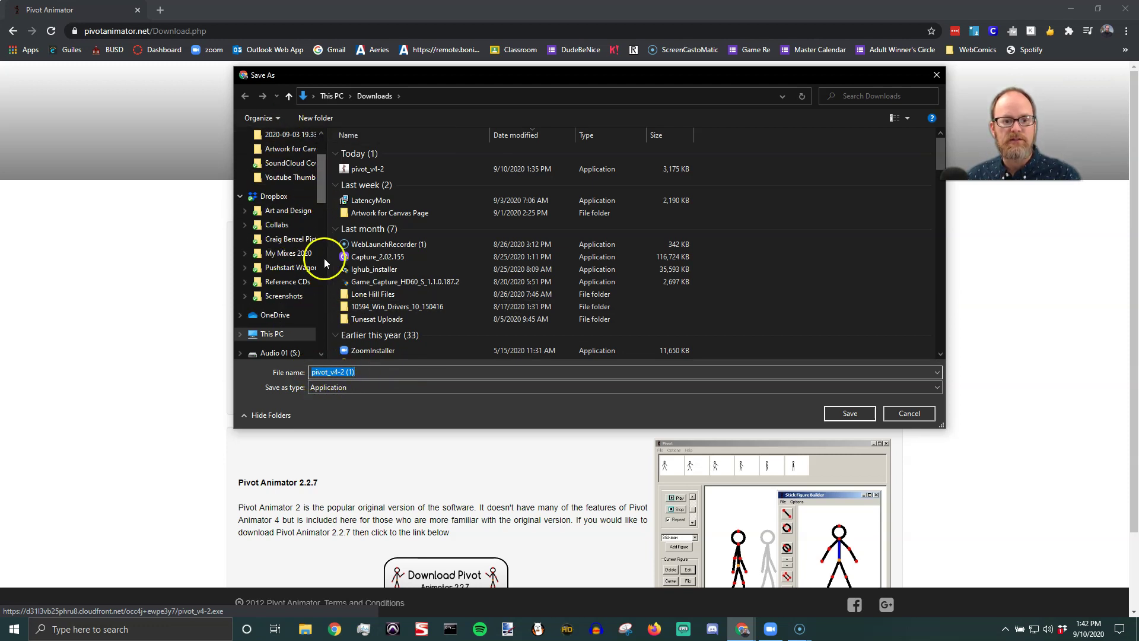
pyautogui.moveTo(323, 198); pyautogui.dragTo(322, 169)
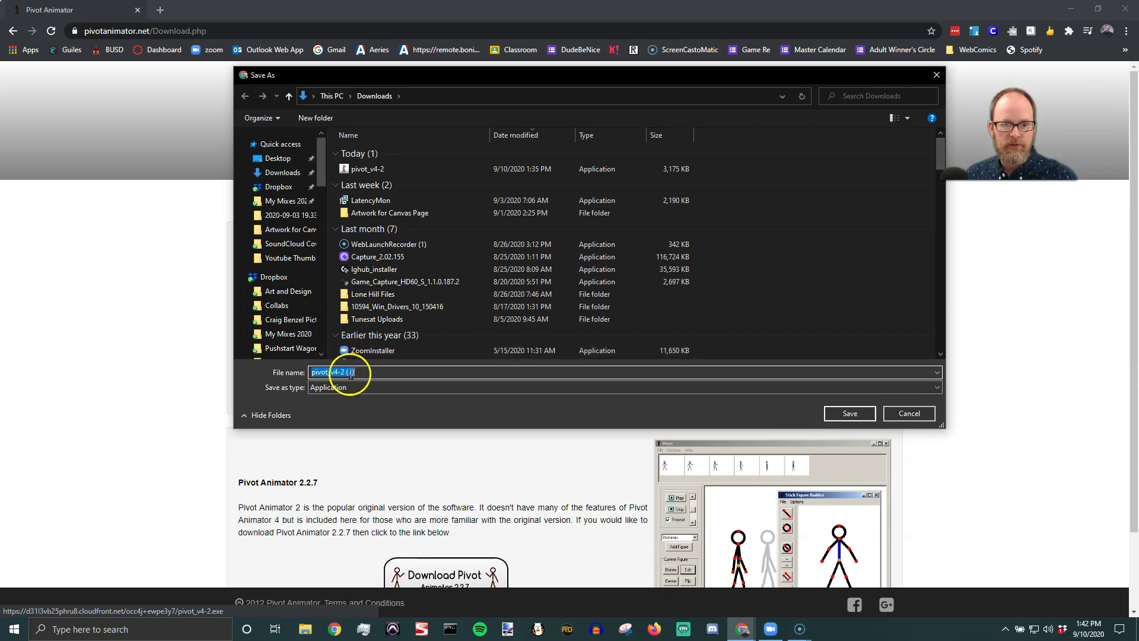
pyautogui.click(846, 412)
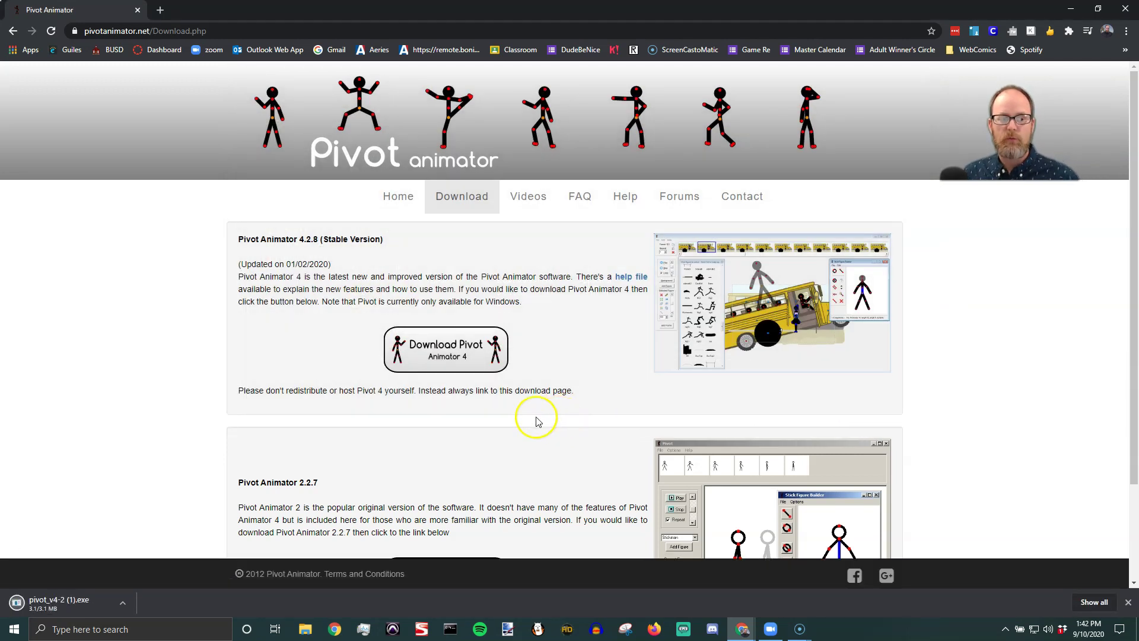
# Run pivot_v4-2 (1).exe, pass the welcome page and accept the license agreement.
pyautogui.click(86, 603)
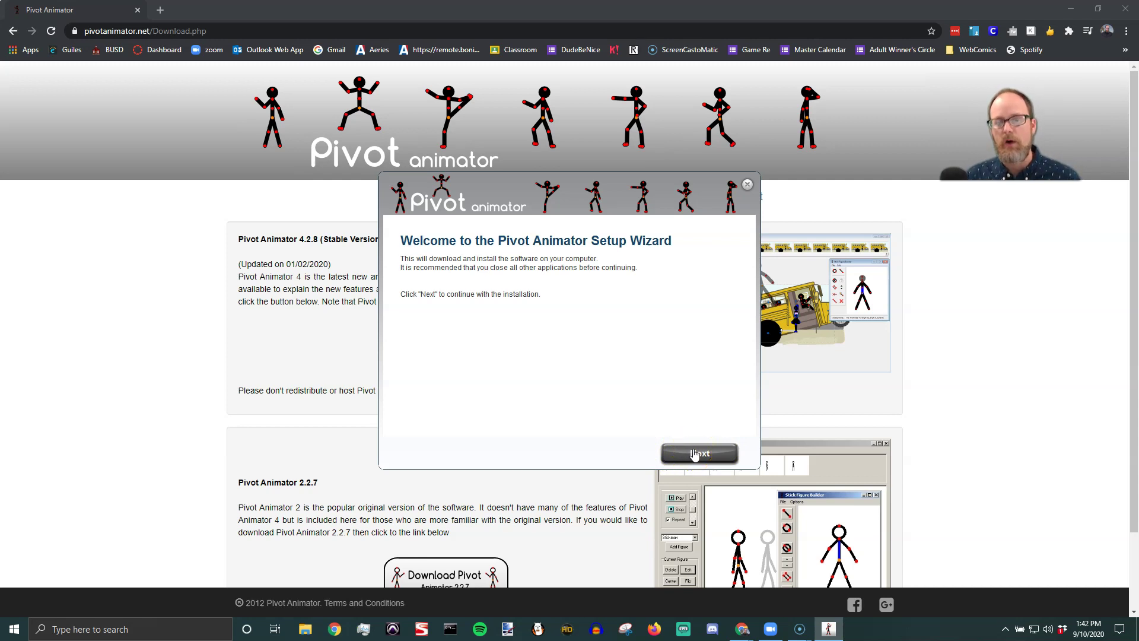
pyautogui.click(694, 454)
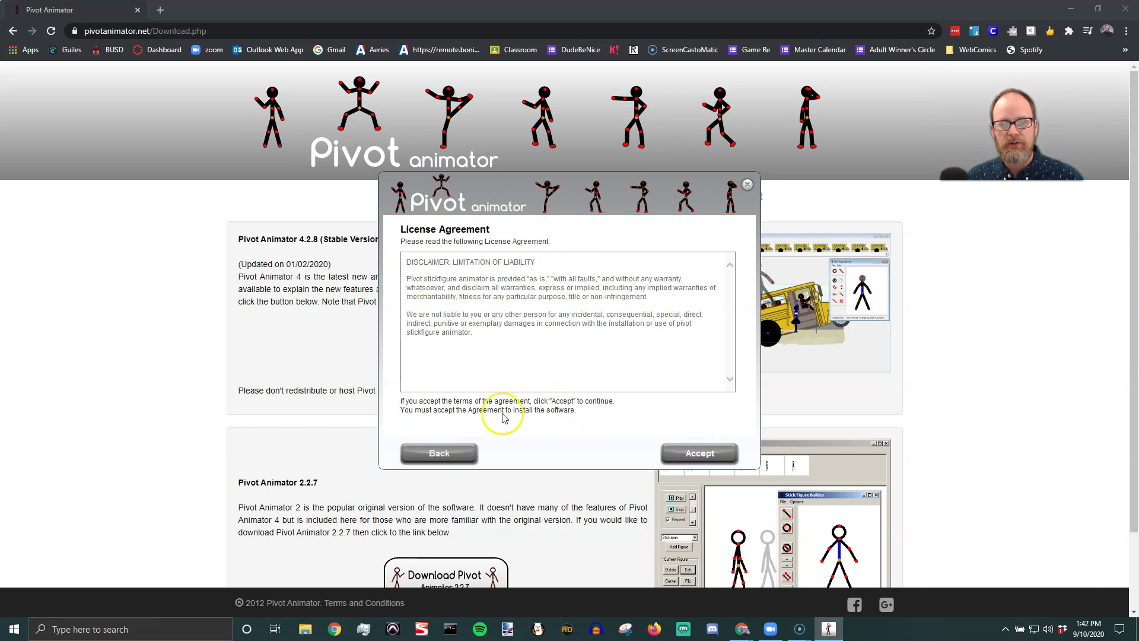
pyautogui.click(688, 454)
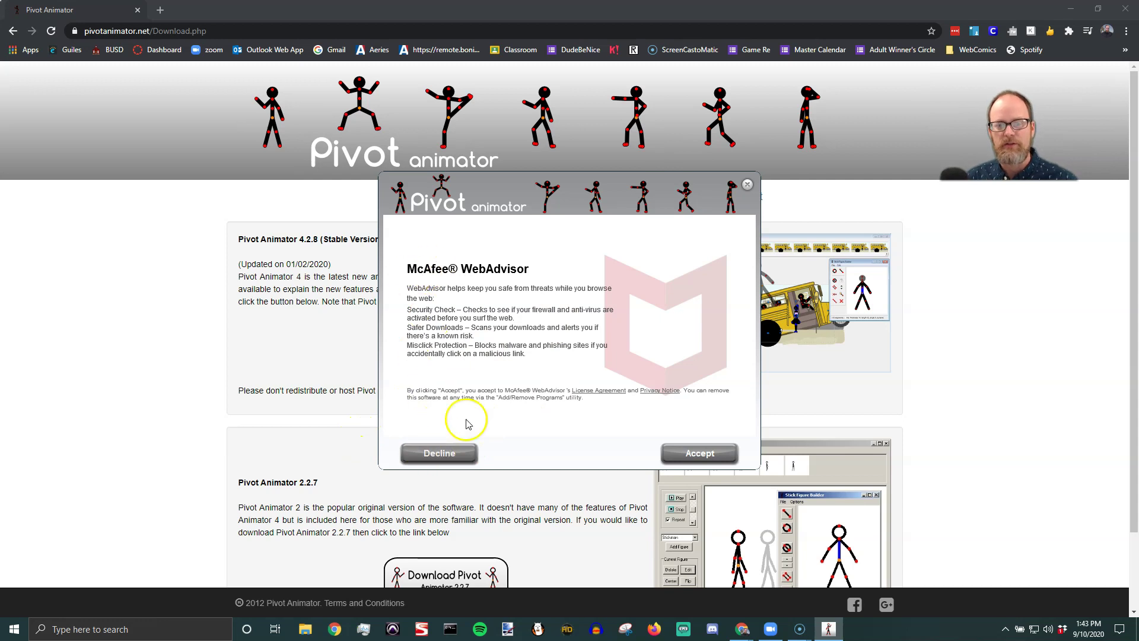
# Decline McAfee WebAdvisor and Security Scan Plus, finish installing, and close with launch enabled.
pyautogui.click(442, 453)
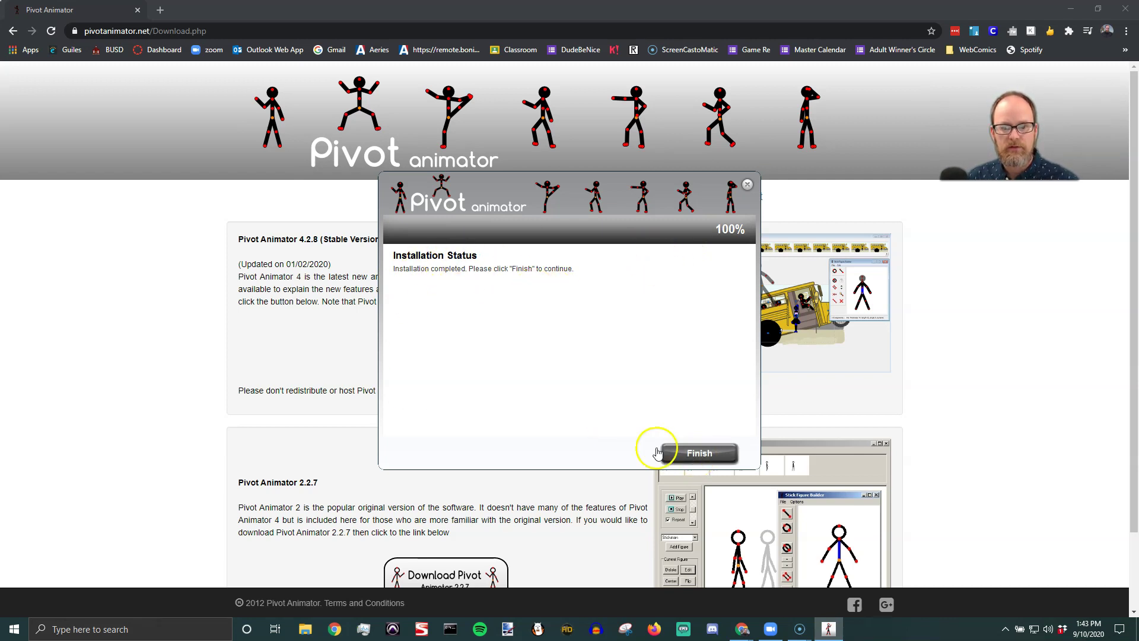
pyautogui.click(657, 453)
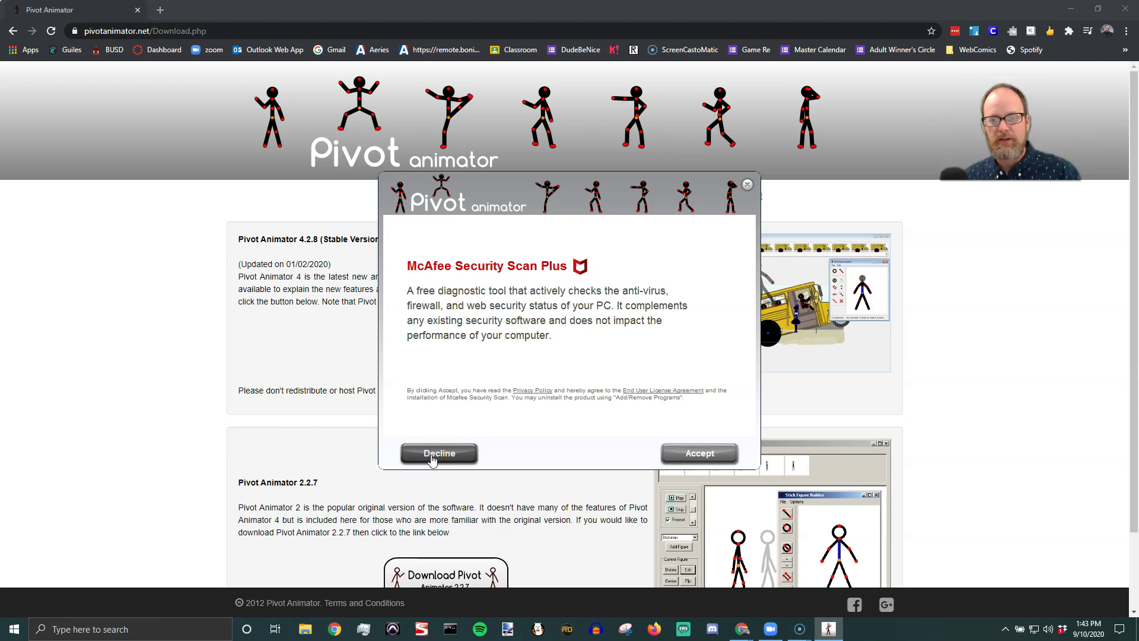
pyautogui.click(432, 459)
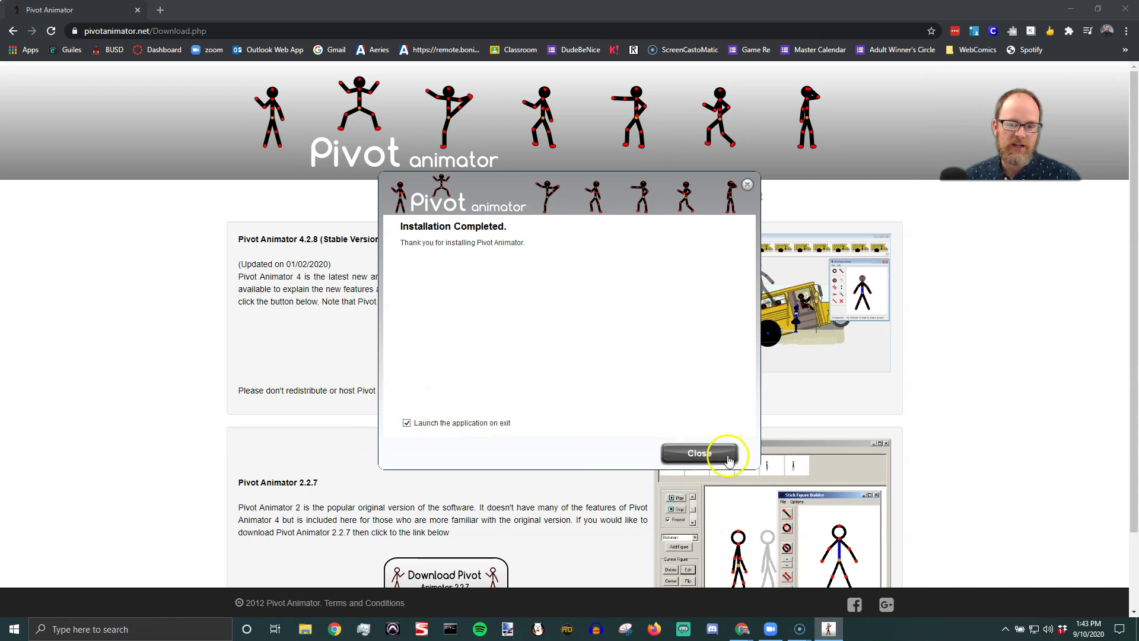
pyautogui.click(700, 453)
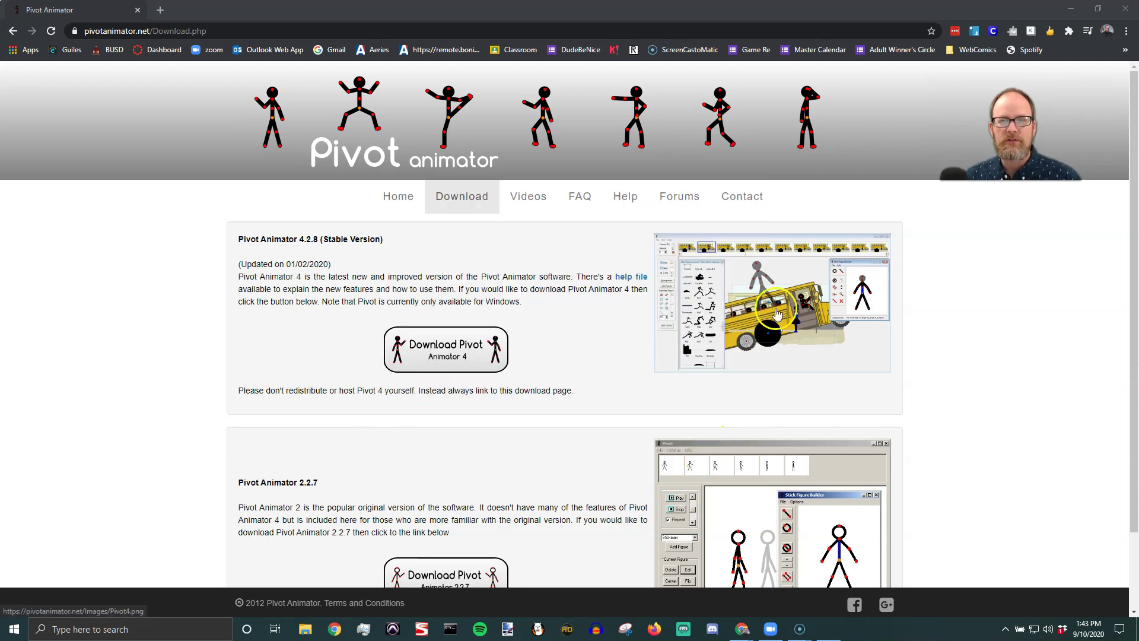
# Move the Pivot Animator window up and left and enlarge it.
pyautogui.moveTo(515, 160); pyautogui.dragTo(484, 118)
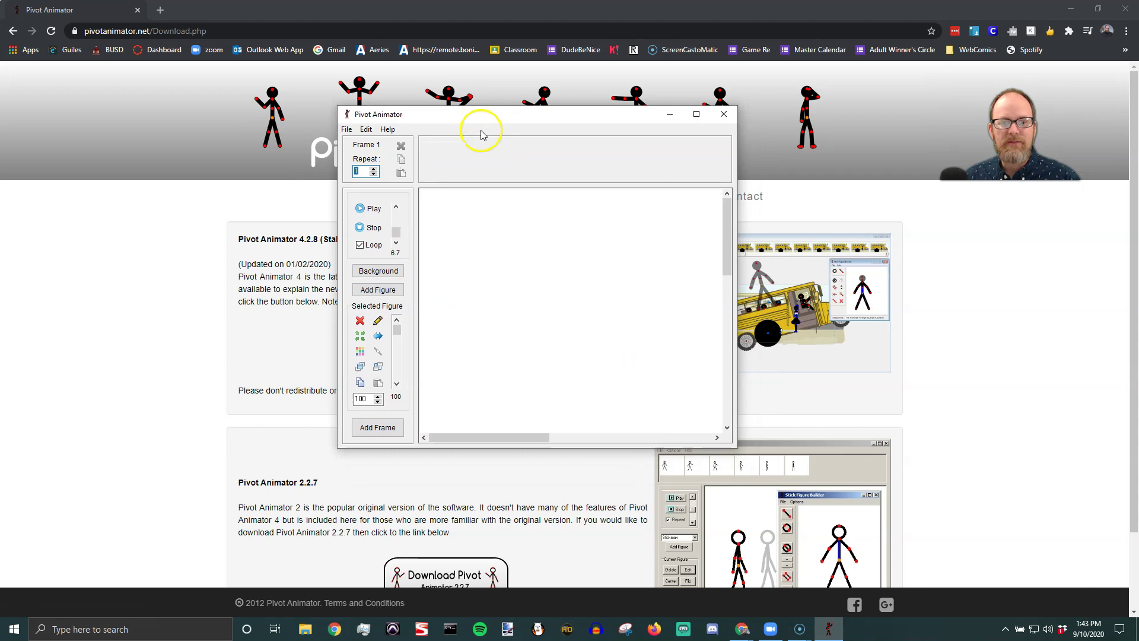
pyautogui.moveTo(737, 449); pyautogui.dragTo(928, 556)
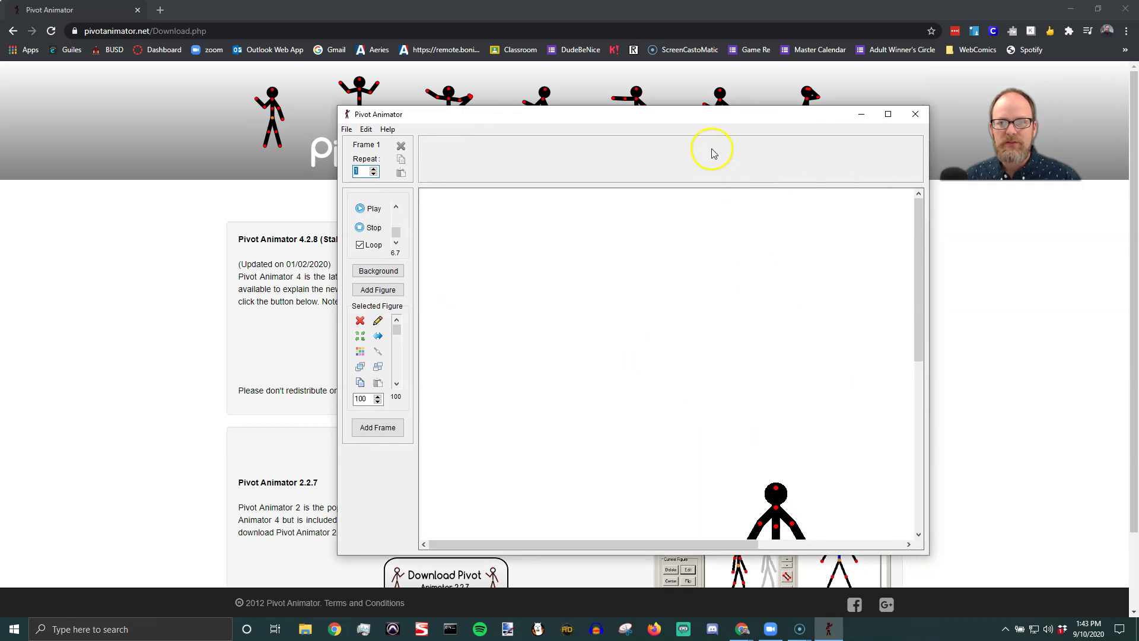
pyautogui.moveTo(711, 116); pyautogui.dragTo(620, 64)
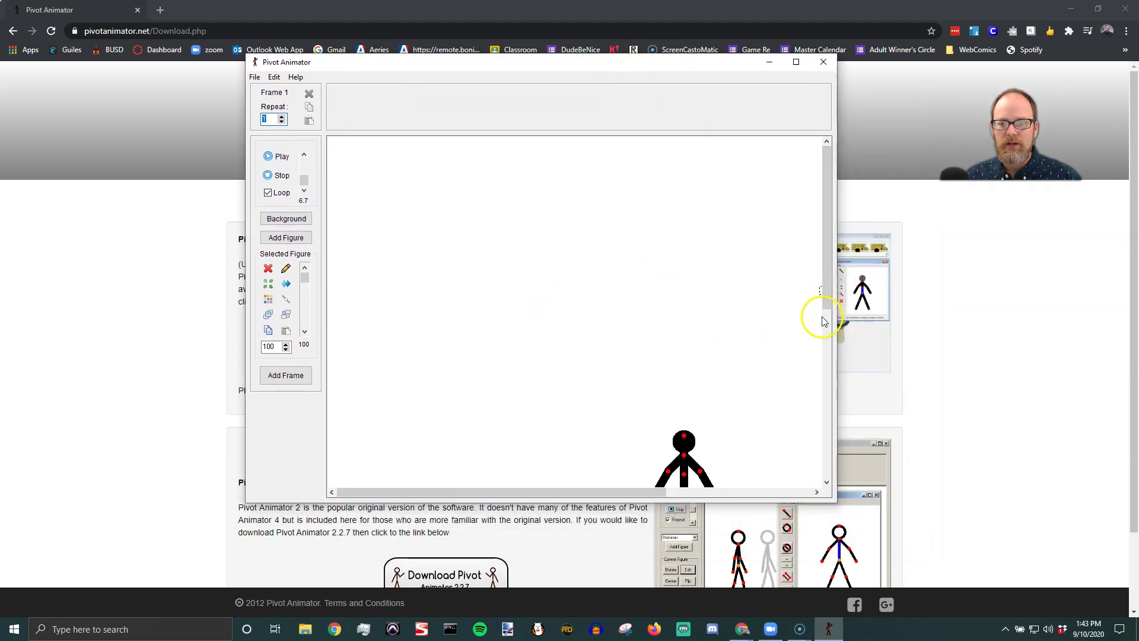
pyautogui.scroll(-3, 827, 300)
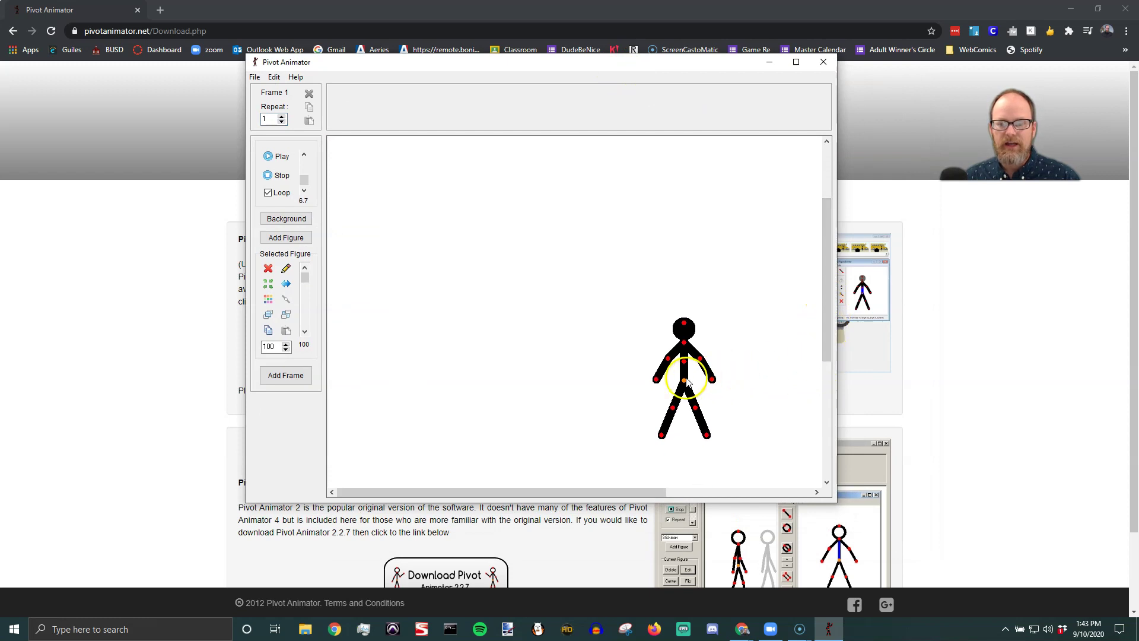
# Recentre the stick figure, build the 20-frame arm-raising animation, and play it.
pyautogui.moveTo(685, 382)
pyautogui.mouseDown()
pyautogui.moveTo(580, 308)
pyautogui.moveTo(497, 280)
pyautogui.moveTo(520, 252)
pyautogui.moveTo(509, 214)
pyautogui.moveTo(525, 231)
pyautogui.moveTo(508, 202)
pyautogui.moveTo(541, 234)
pyautogui.moveTo(520, 207)
pyautogui.moveTo(528, 271)
pyautogui.mouseUp()
pyautogui.press('Return')
pyautogui.press('Return')
pyautogui.press('Return')
pyautogui.press('Return')
pyautogui.press('Return')
pyautogui.press('Return')
pyautogui.press('Return')
pyautogui.press('Return')
pyautogui.press('Return')
pyautogui.press('Return')
pyautogui.press('Return')
pyautogui.press('Return')
pyautogui.press('Return')
pyautogui.press('Return')
pyautogui.press('Return')
pyautogui.press('Return')
pyautogui.press('Return')
pyautogui.press('Return')
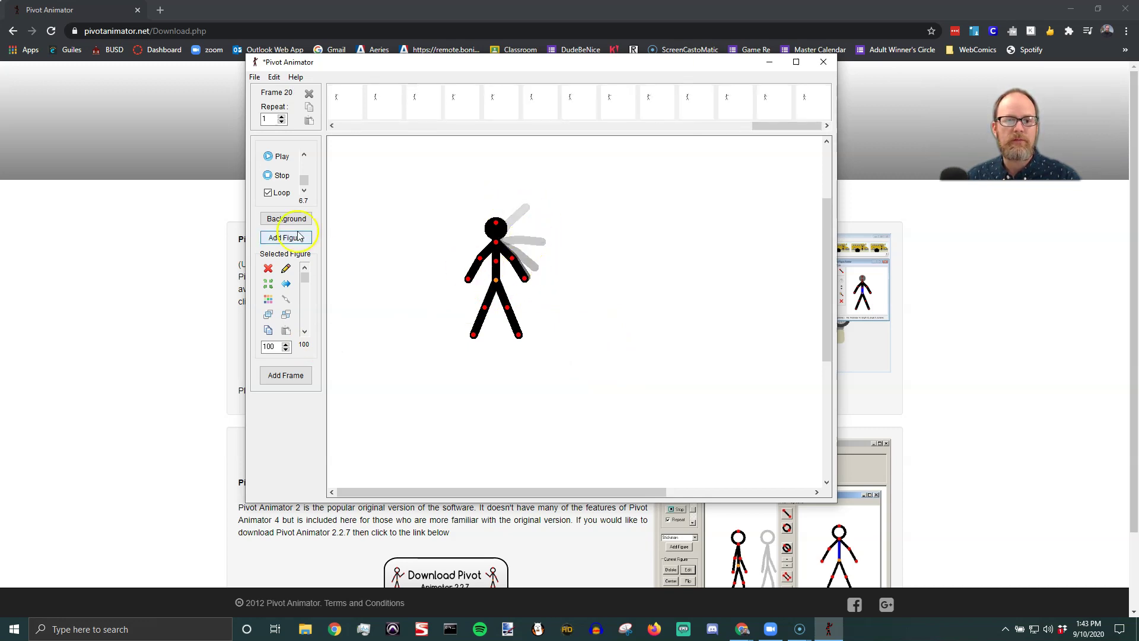
pyautogui.click(278, 157)
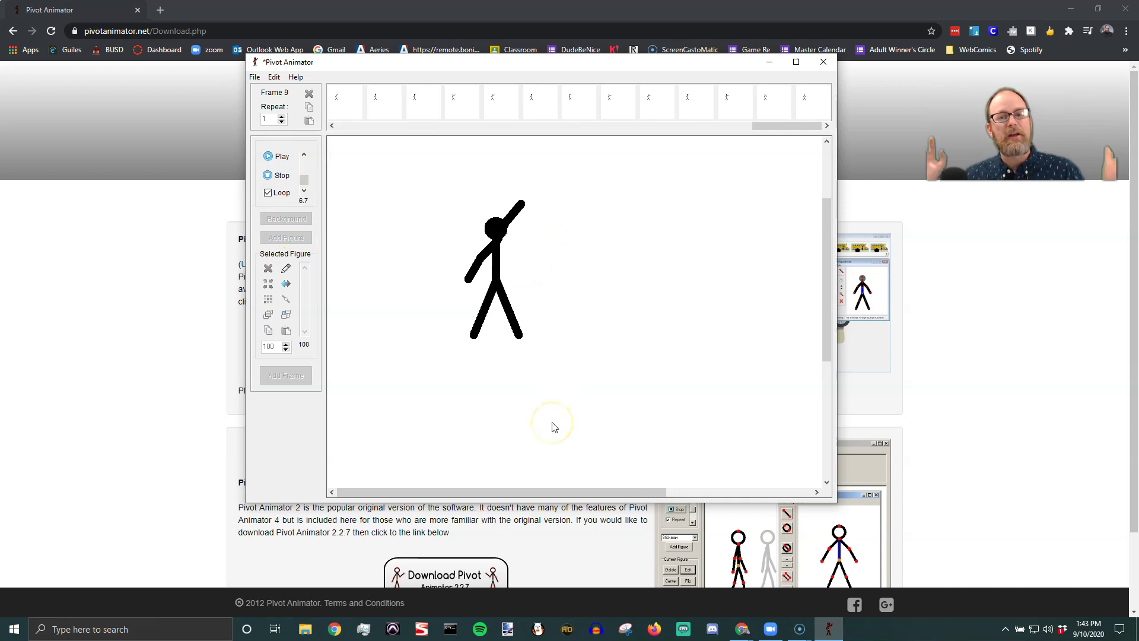